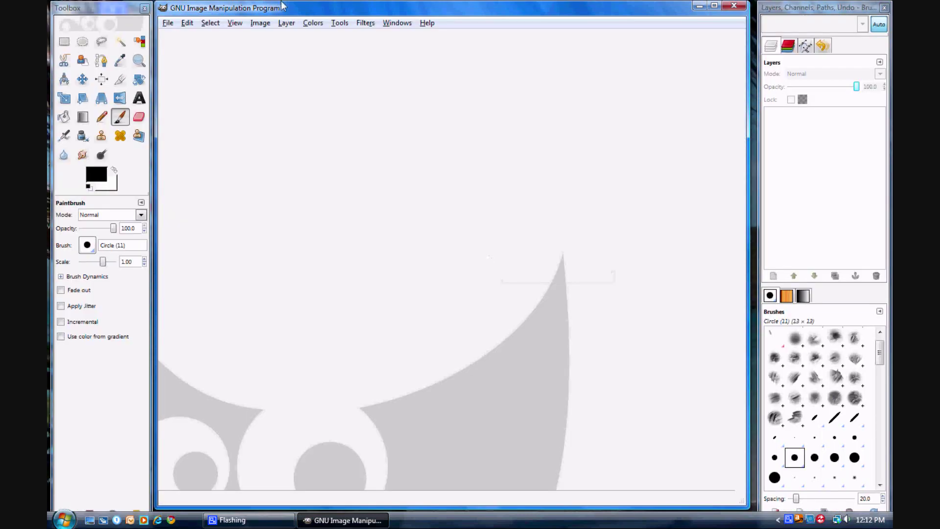
Create a new blank image 100 px wide and 100 px high from File > New.
left_click(168, 24)
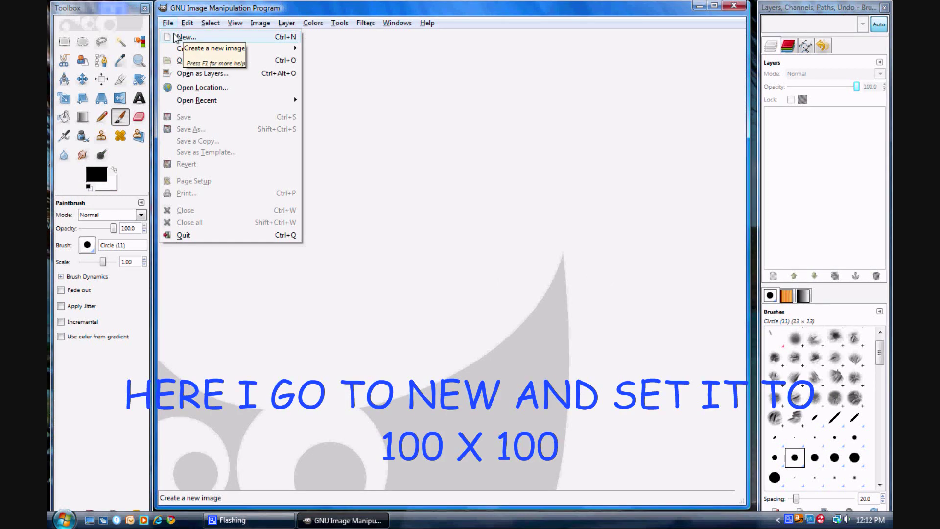
left_click(181, 12)
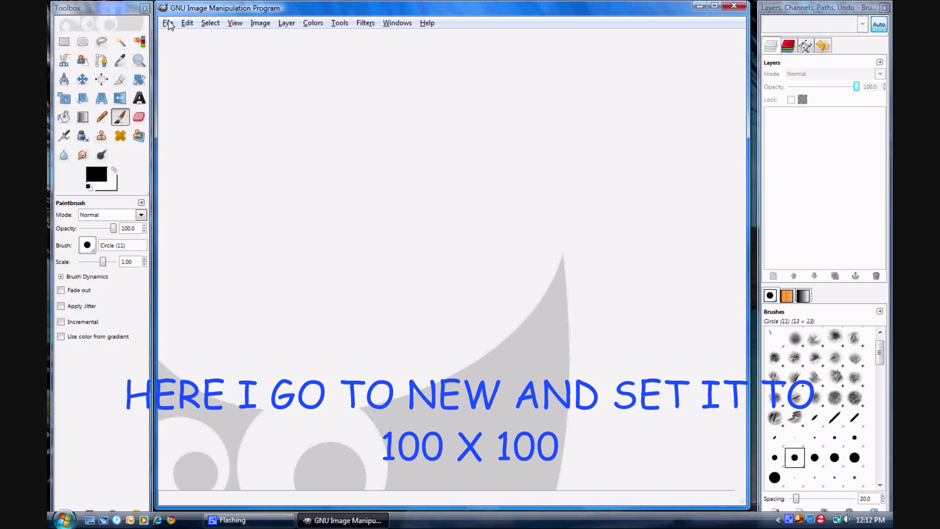
left_click(168, 23)
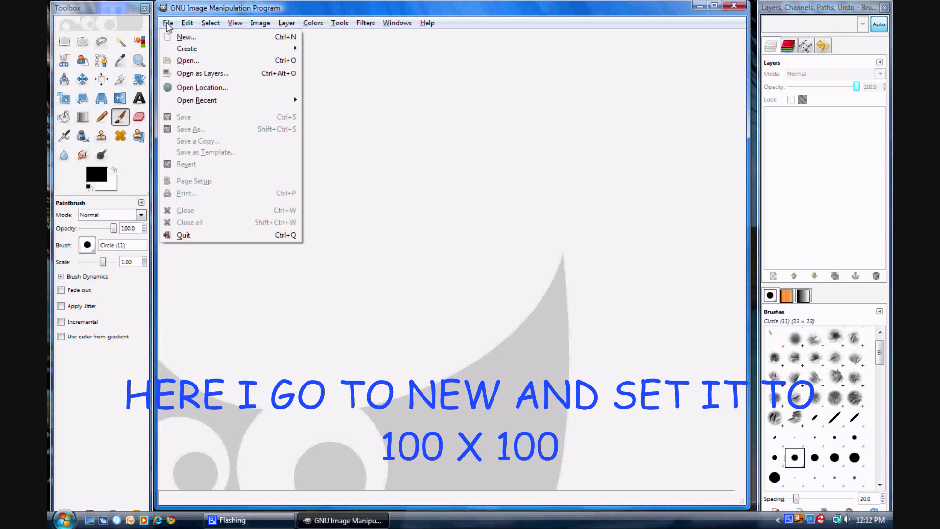
left_click(180, 35)
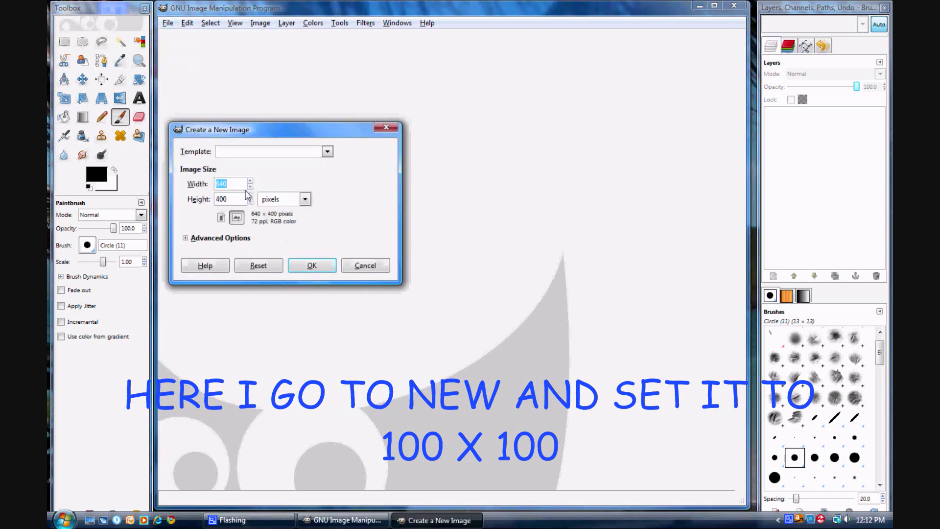
type("1")
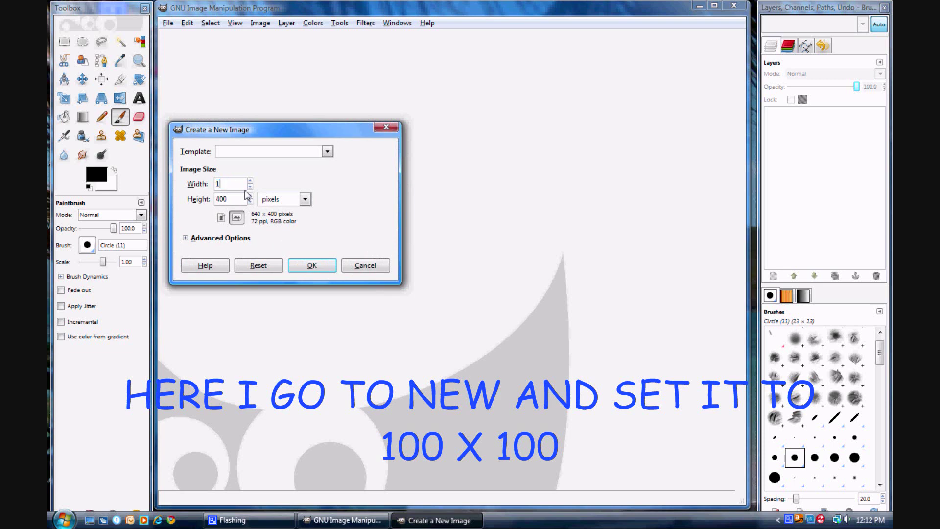
type("00")
key("Tab")
type("100")
key("Return")
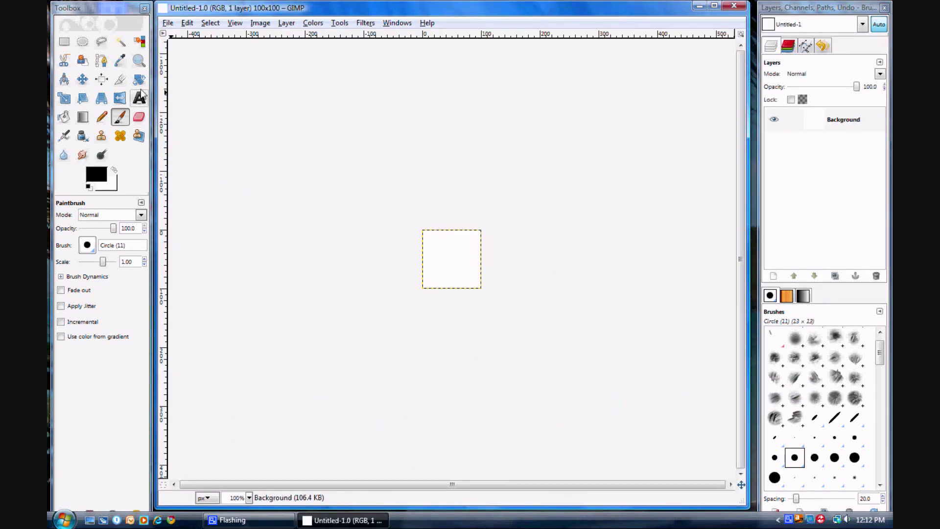
Set the foreground colour to blue (3439ff) and bucket-fill the whole canvas.
left_click(63, 118)
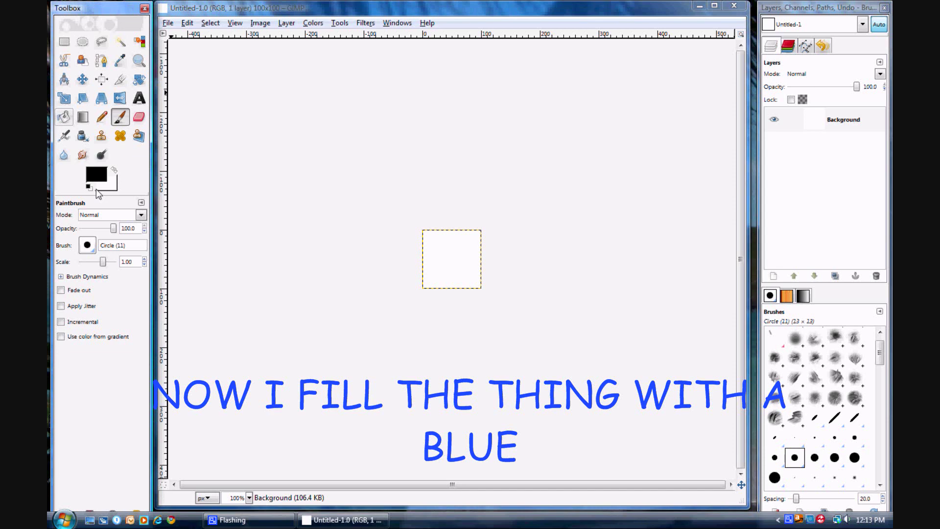
left_click(97, 189)
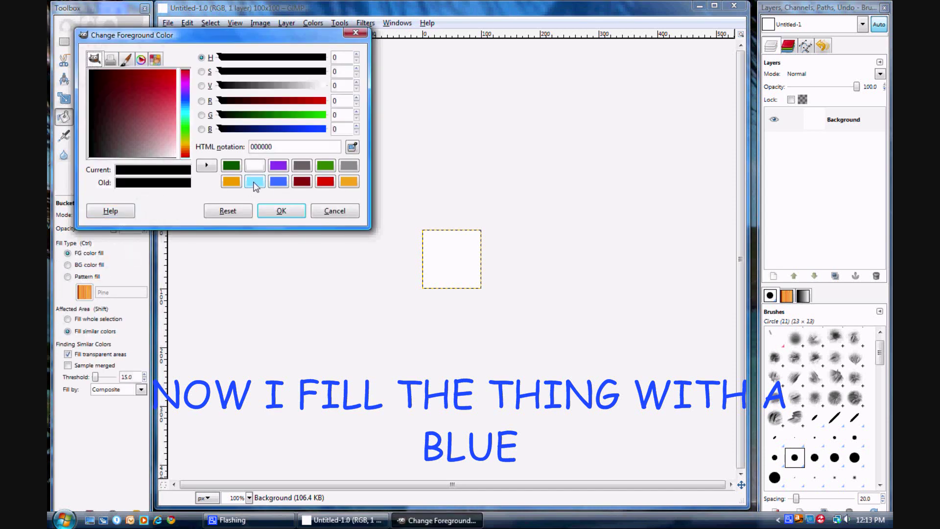
left_click(270, 182)
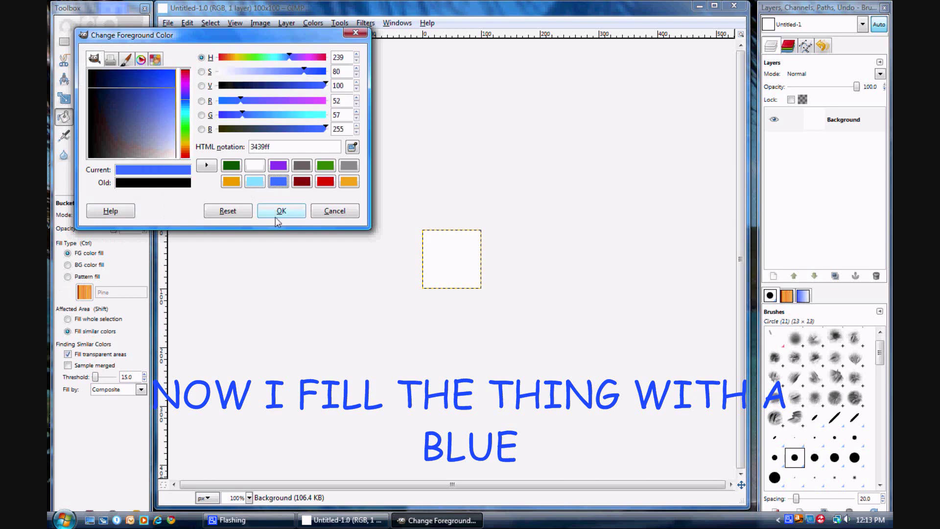
left_click(280, 214)
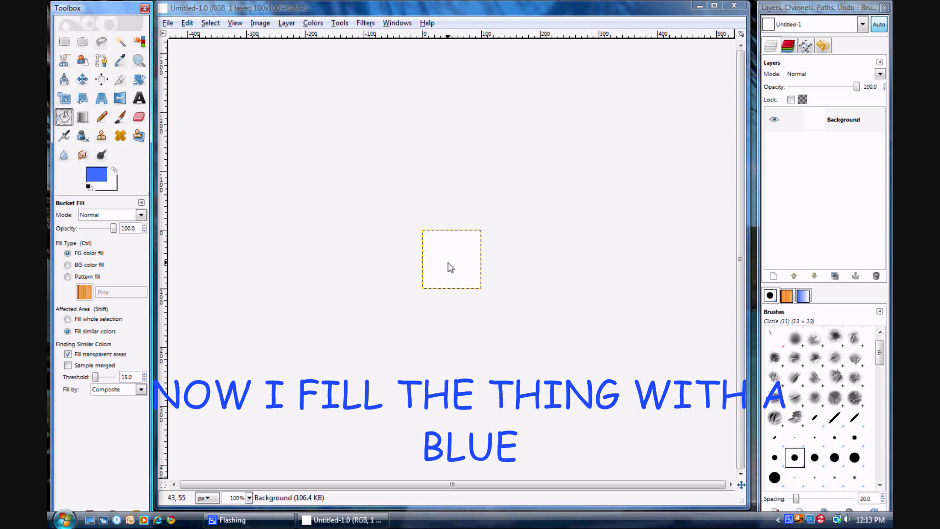
left_click(450, 267)
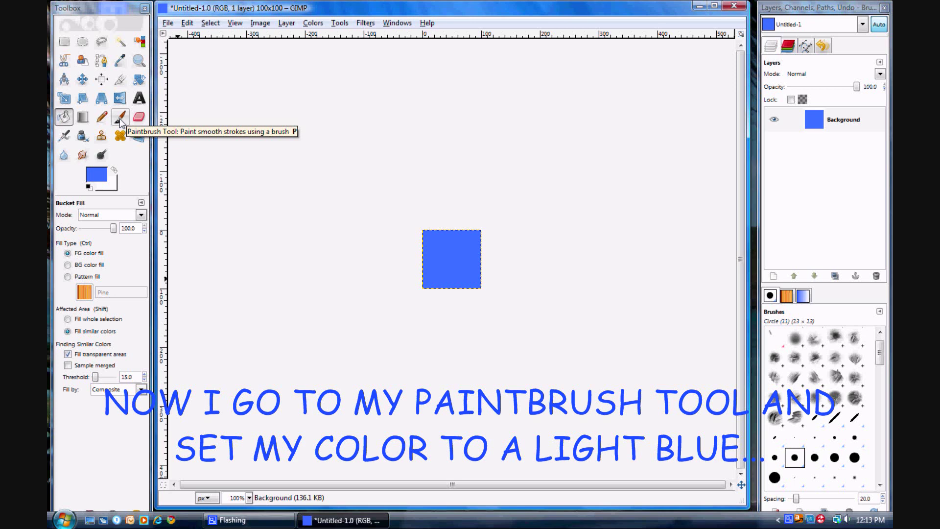
Select the Paintbrush with the Dynasty abstract splatter brush.
left_click(120, 119)
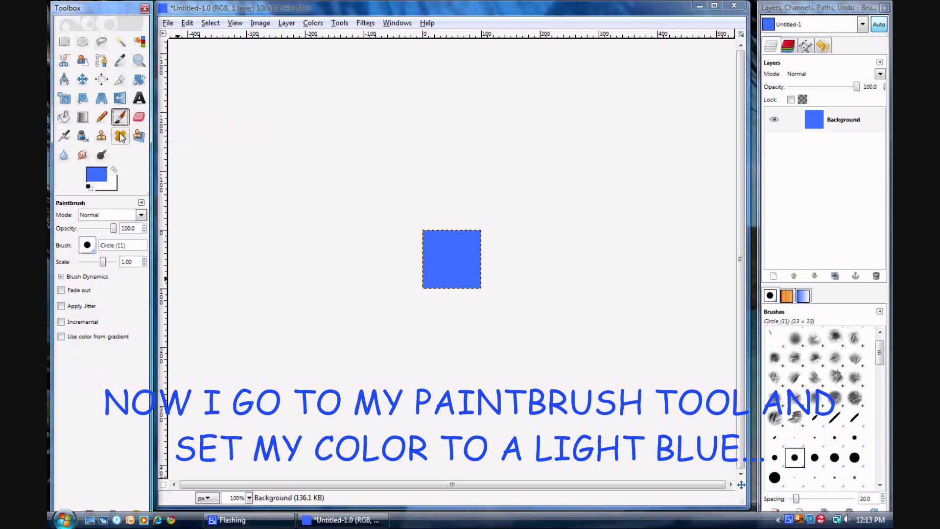
left_click(90, 251)
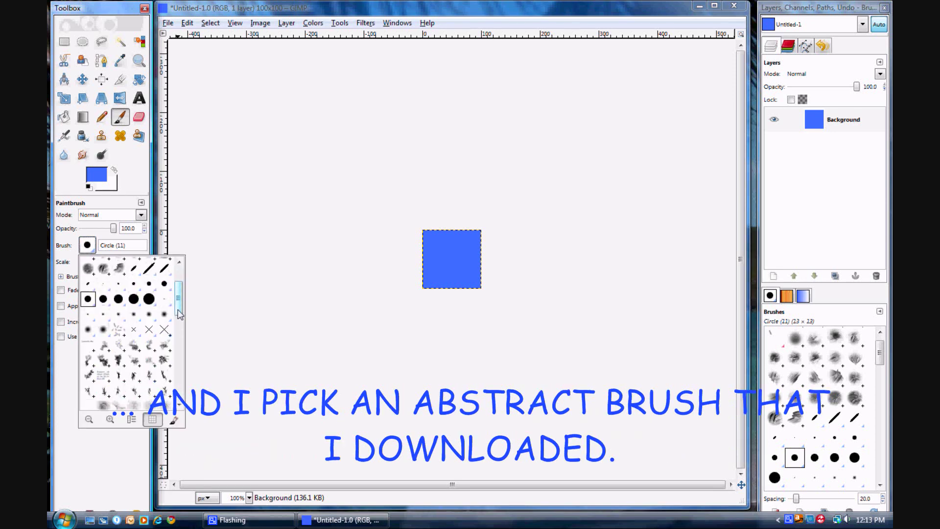
left_click_drag(180, 301, 181, 331)
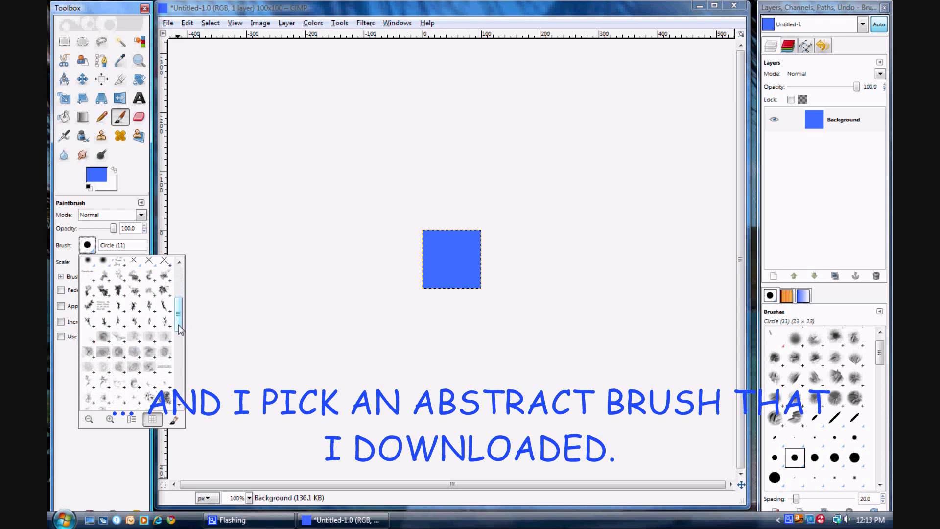
left_click(119, 292)
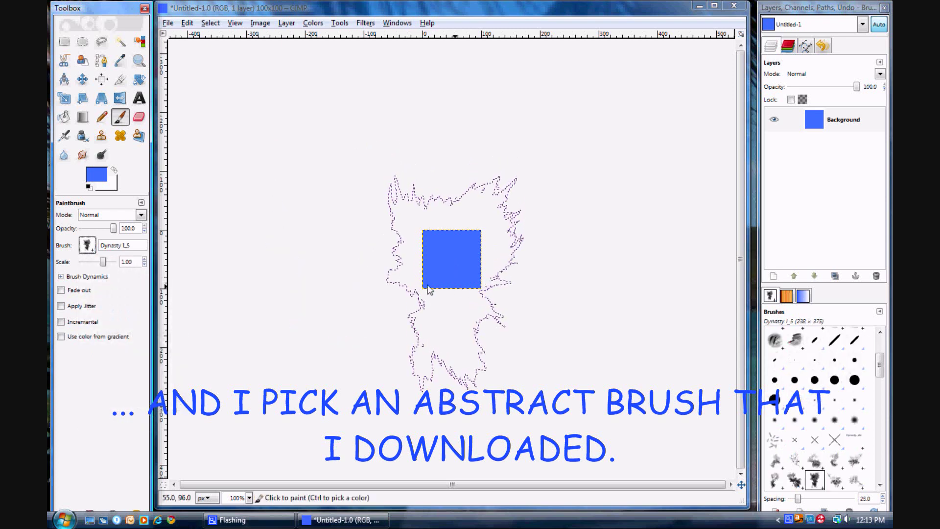
Make light blue the foreground colour and brush textured strokes over the blue square.
left_click(89, 182)
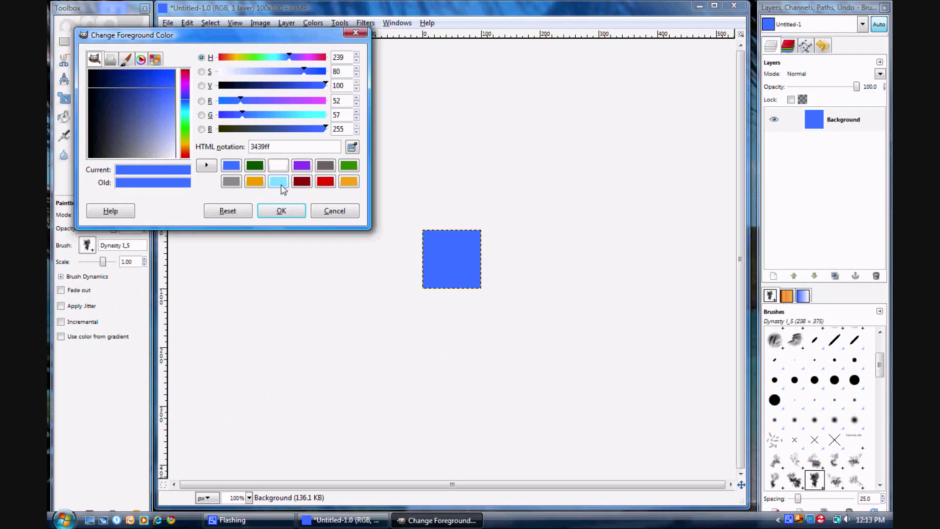
left_click(278, 181)
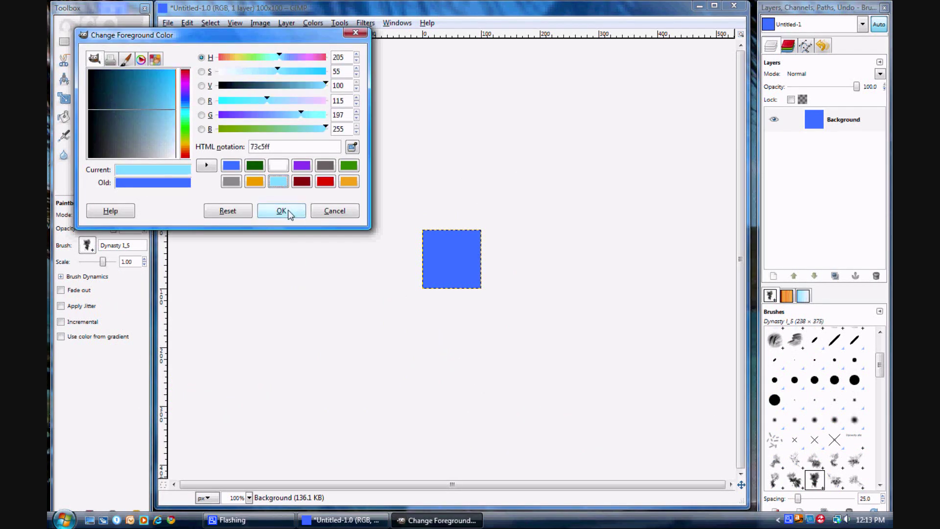
left_click(281, 211)
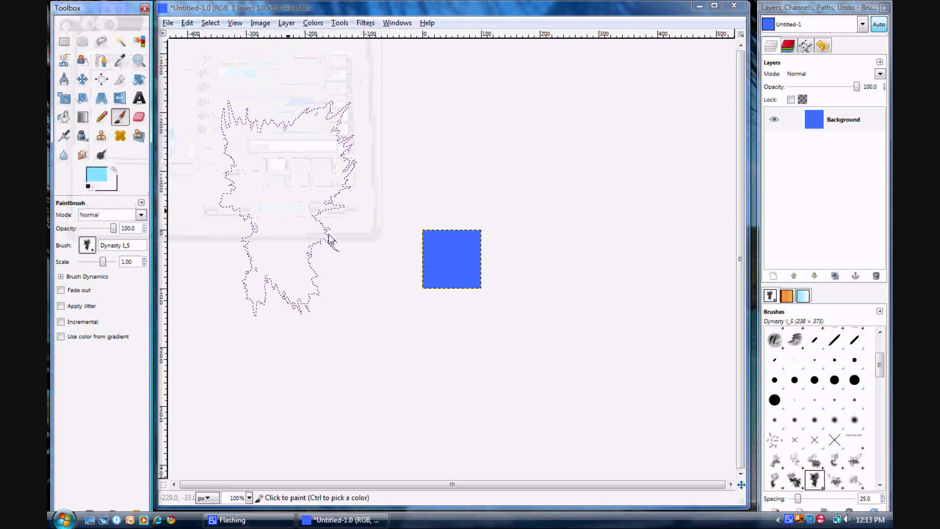
left_click(456, 307)
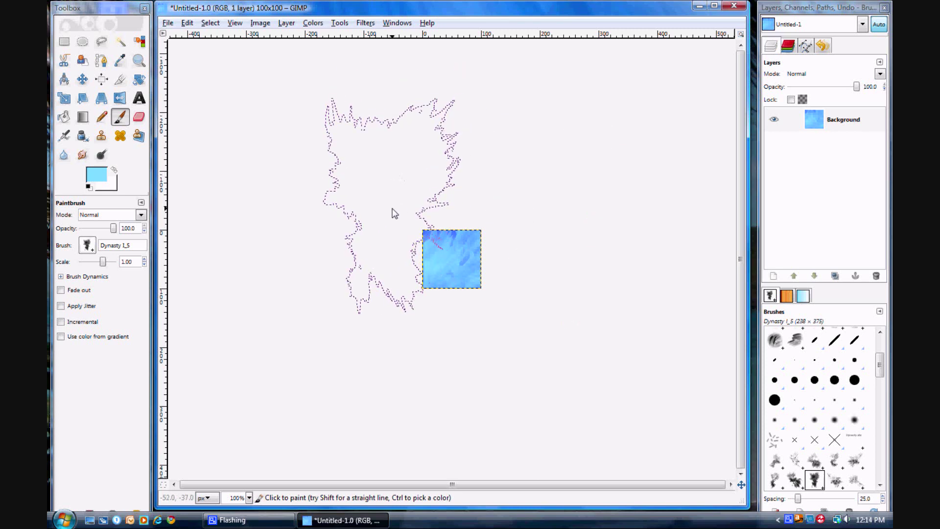
Paste the anime character render with the Move tool active and shift it left and up.
left_click(83, 79)
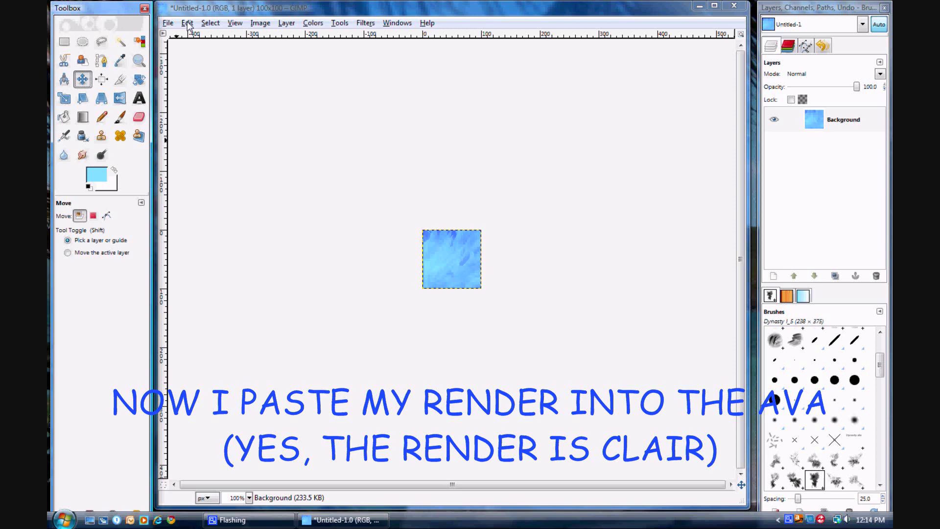
left_click(188, 23)
left_click(204, 128)
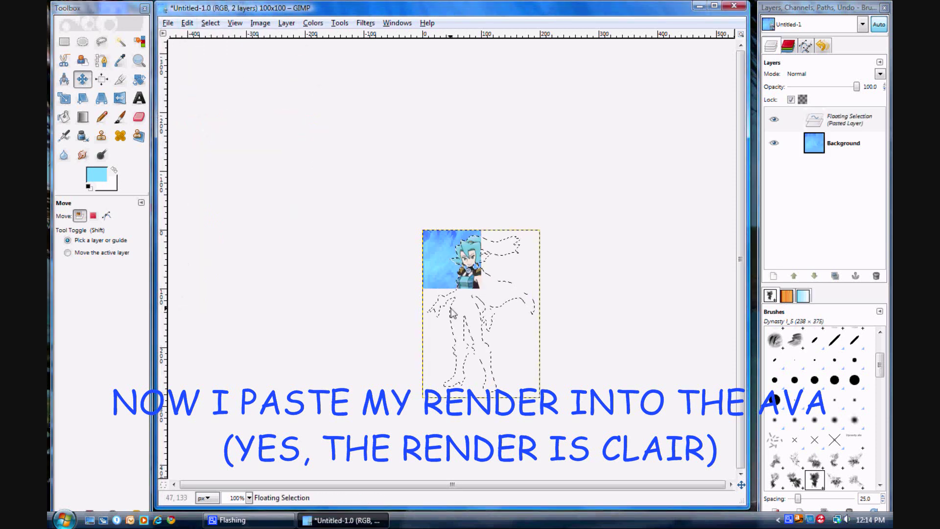
left_click_drag(485, 315, 462, 309)
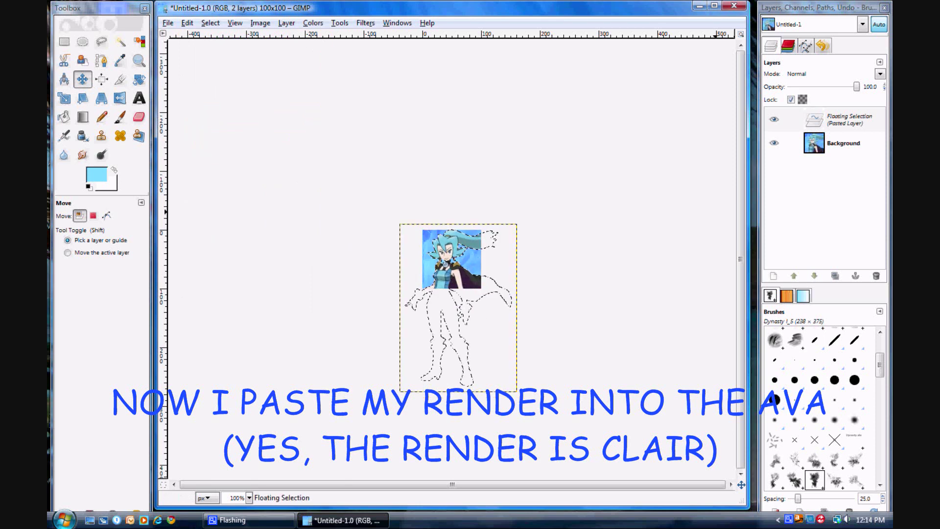
Anchor the floating pasted layer into the background layer.
left_click(840, 125)
right_click(840, 124)
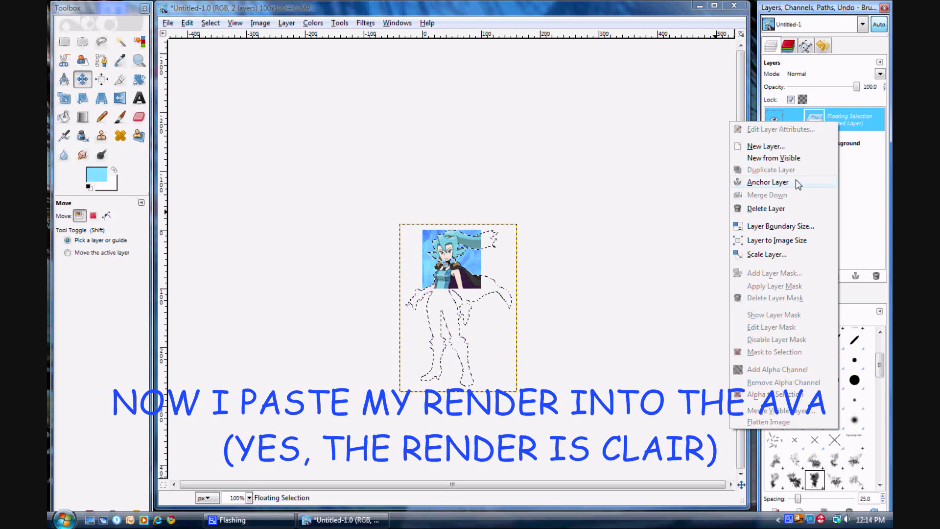
left_click(796, 182)
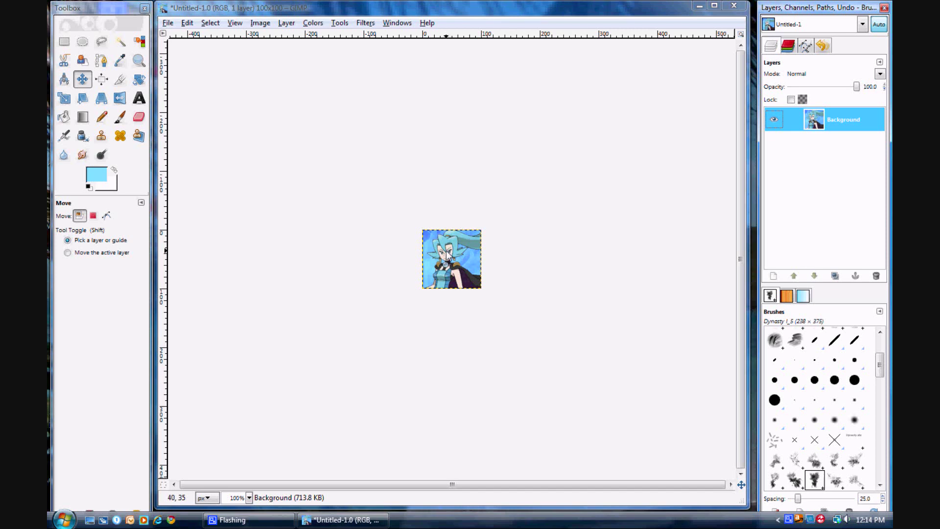
At 400% zoom, draw a 98×98 rectangle selection starting at pixel 1,1.
left_click(249, 497)
left_click(244, 415)
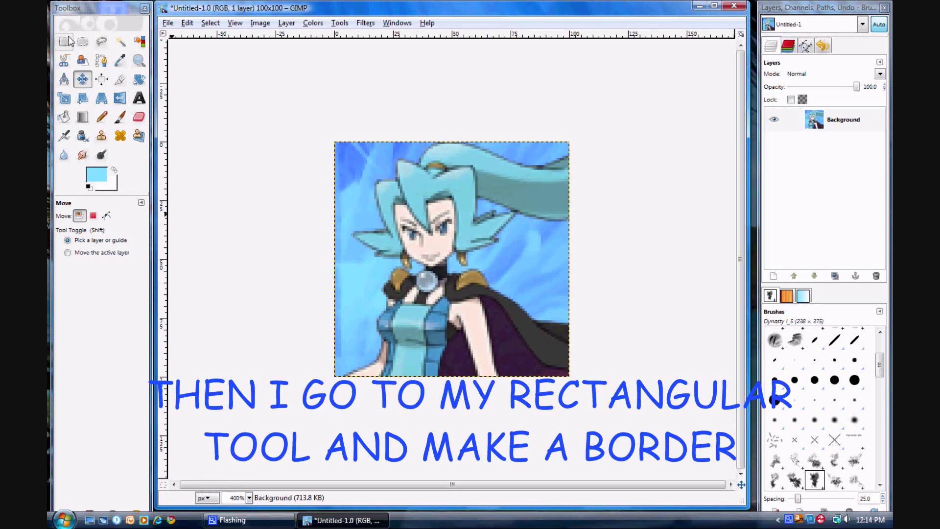
left_click(63, 43)
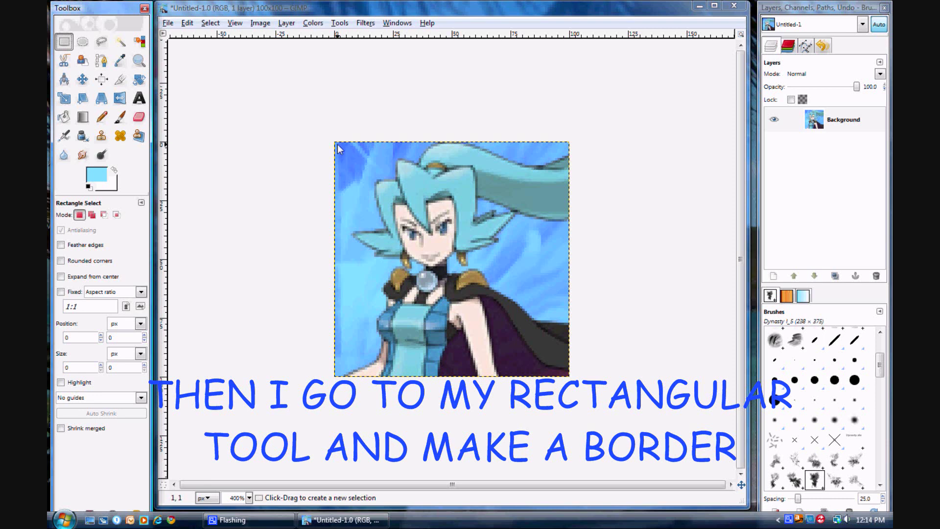
mouse_move(337, 145)
left_mouse_down()
mouse_move(402, 221)
mouse_move(567, 377)
left_mouse_up()
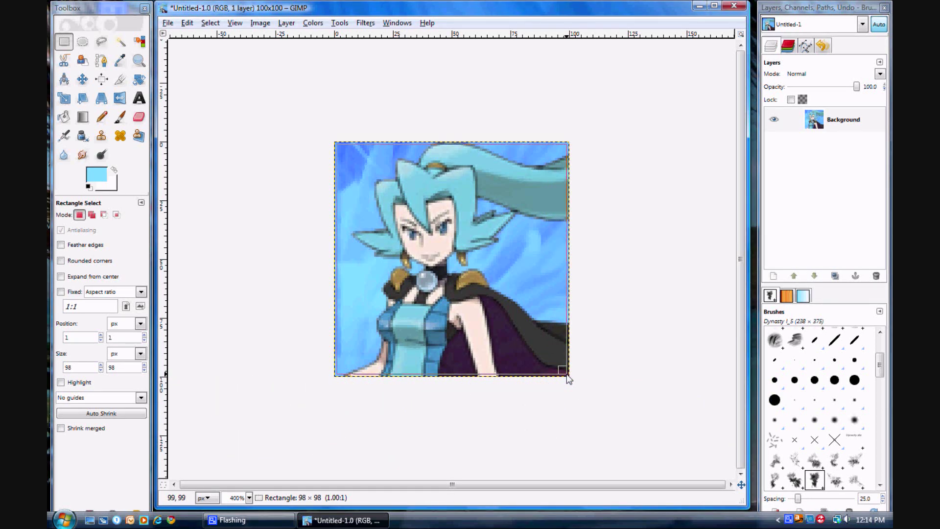
left_click_drag(568, 379, 568, 379)
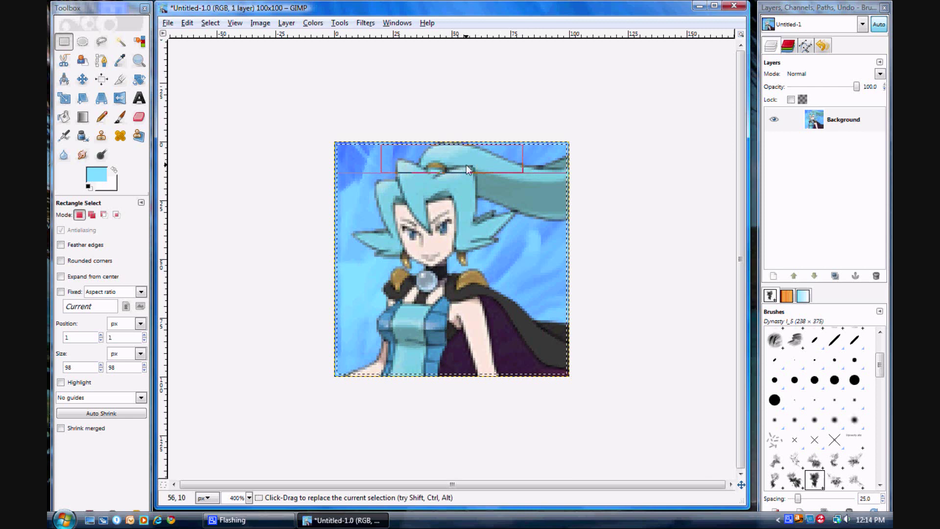
Reset colours to black and stroke the selection with a 1.0 px line.
left_click(88, 185)
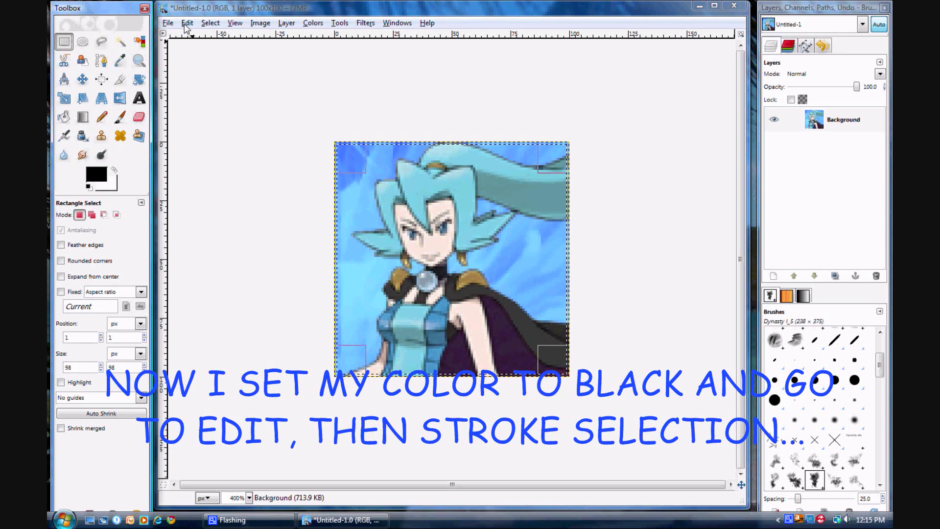
left_click(186, 25)
left_click(222, 230)
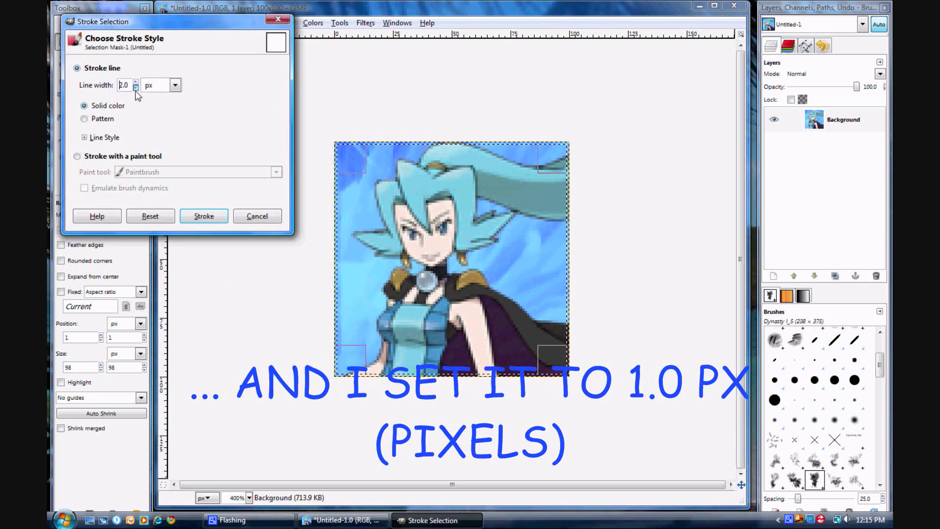
left_click(215, 218)
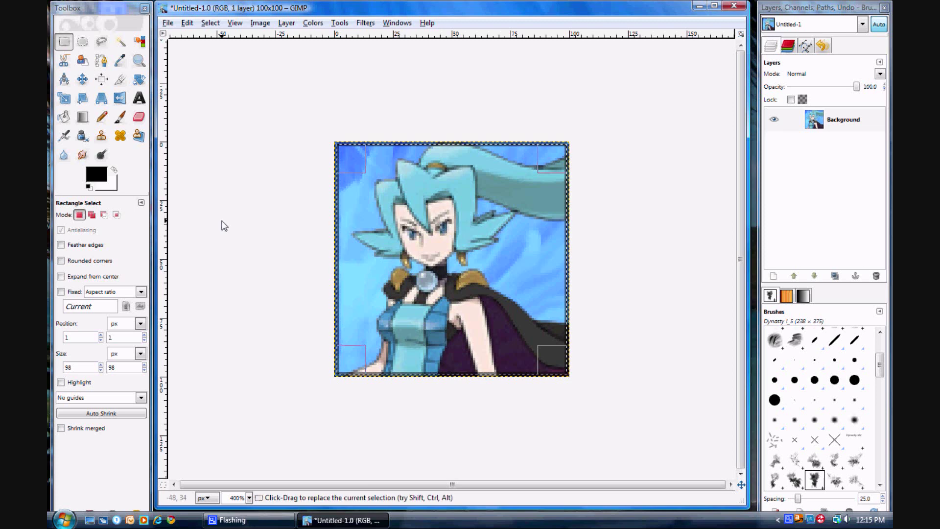
left_click(241, 441)
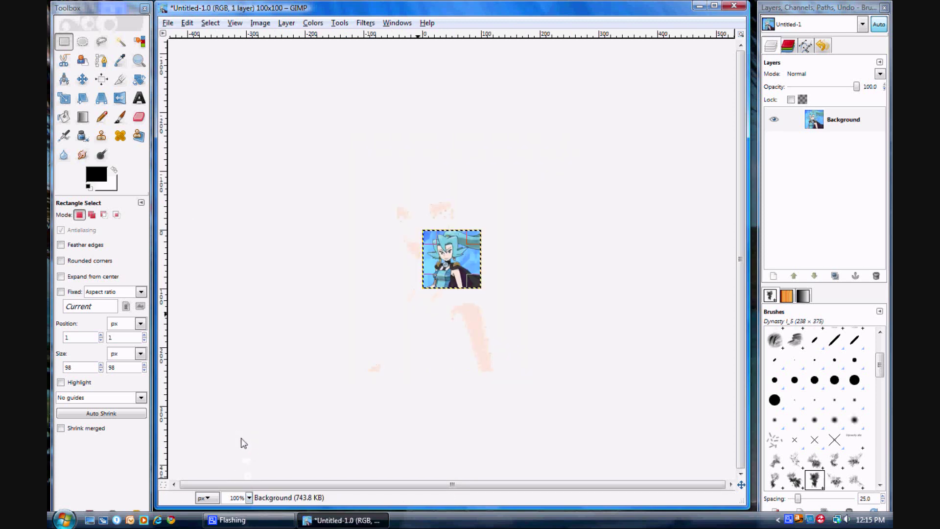
left_click(187, 23)
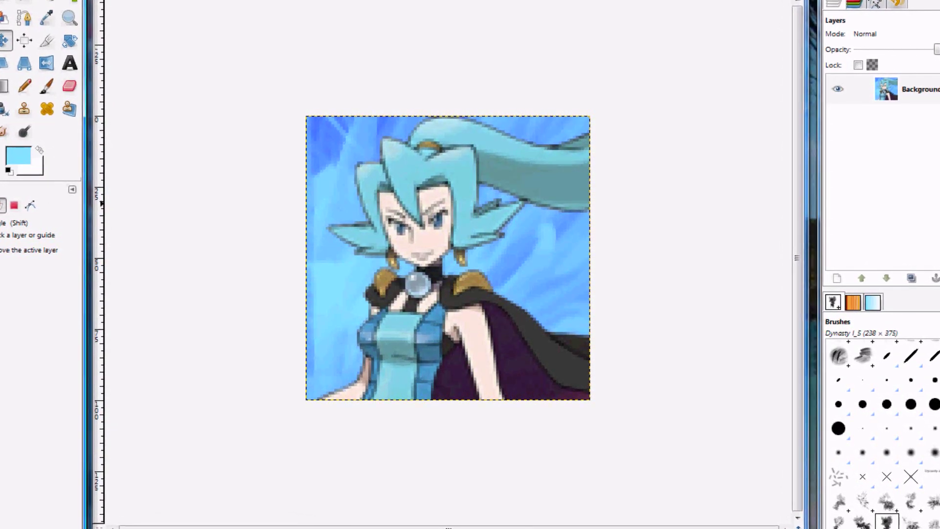
key("r")
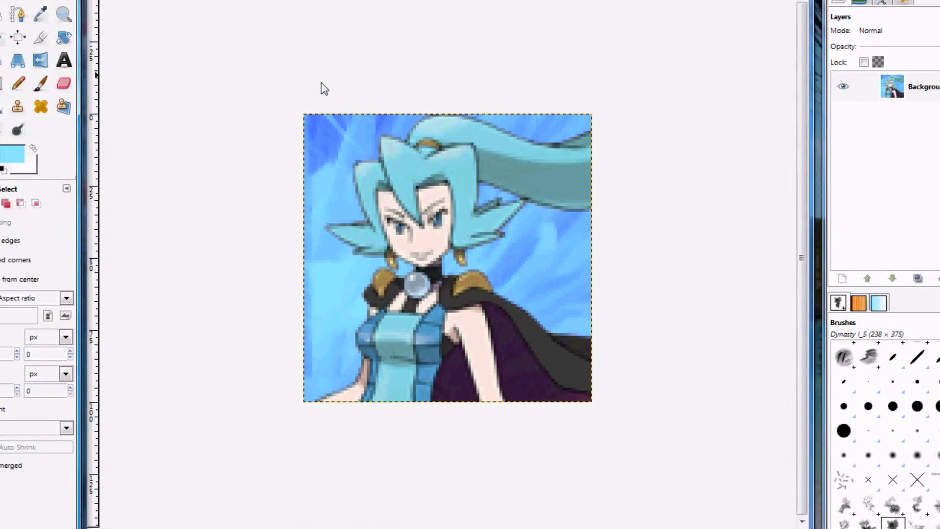